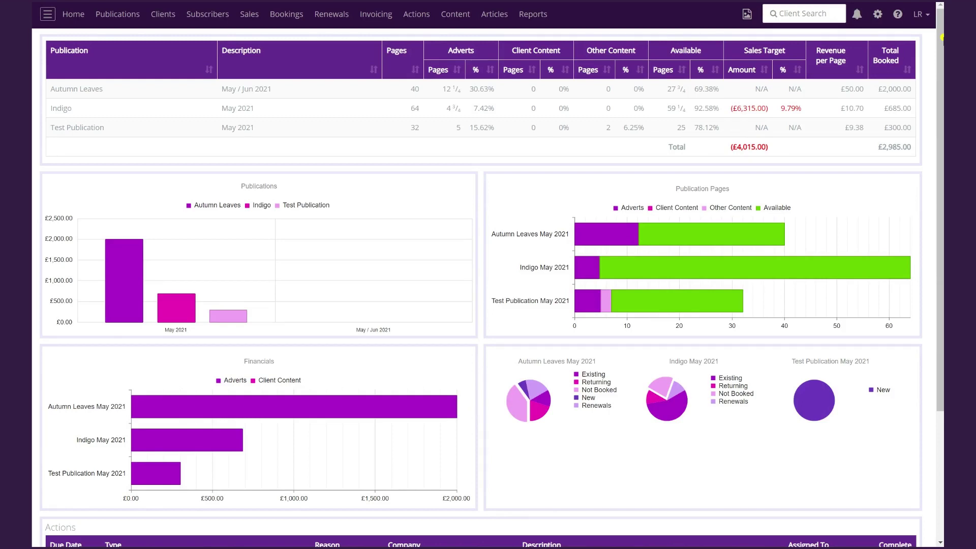
Open the Admin settings page from the gear icon in the top bar.
click(879, 15)
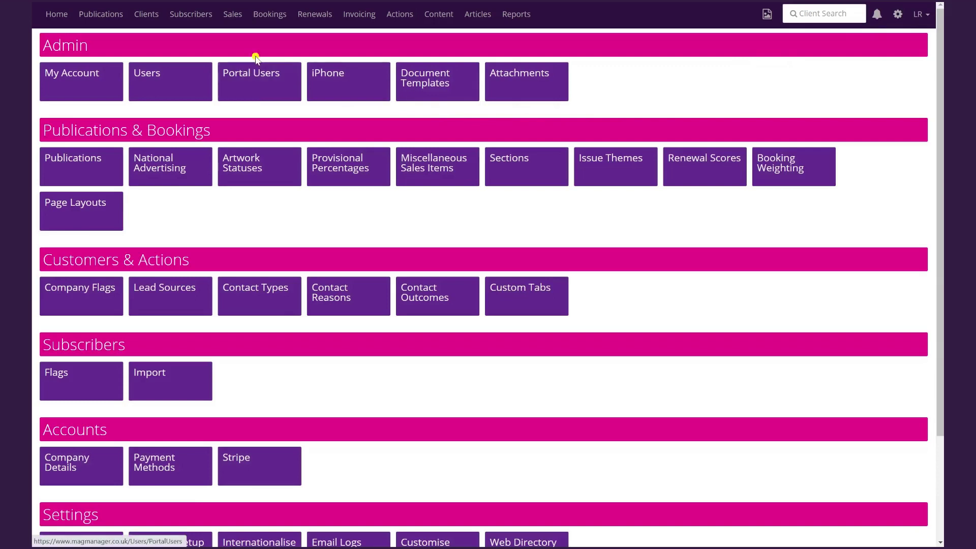
Create a new Email Document with context General, based on the Early Spring Deadline template.
click(467, 88)
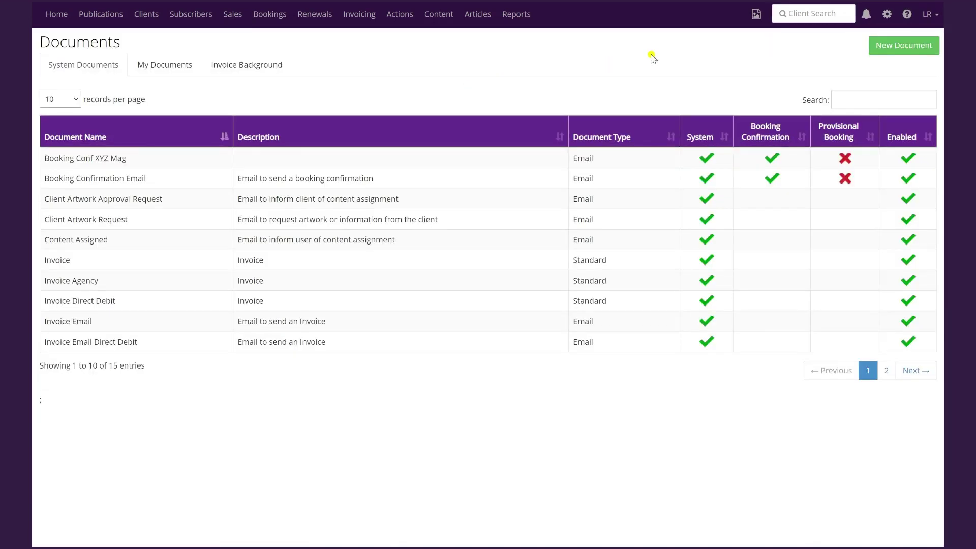
click(890, 51)
click(934, 47)
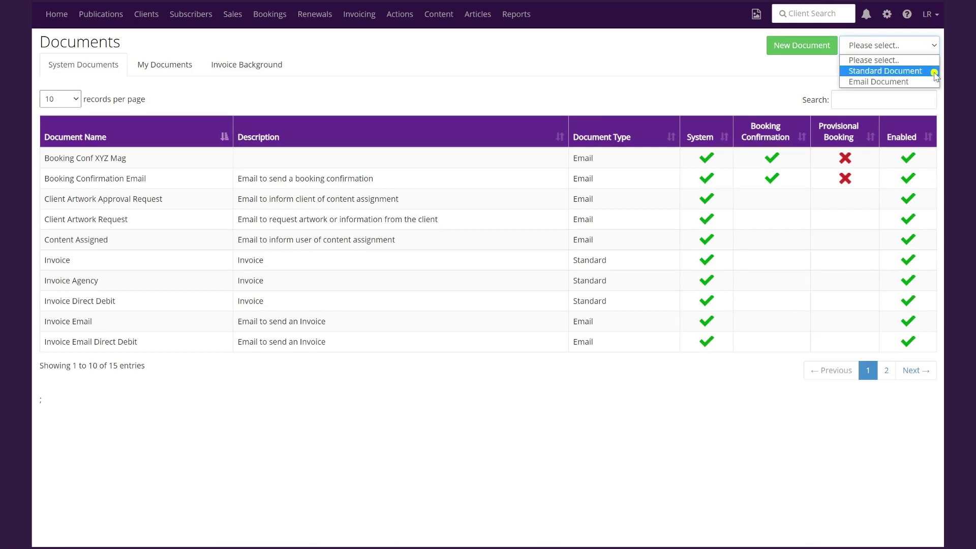
click(893, 82)
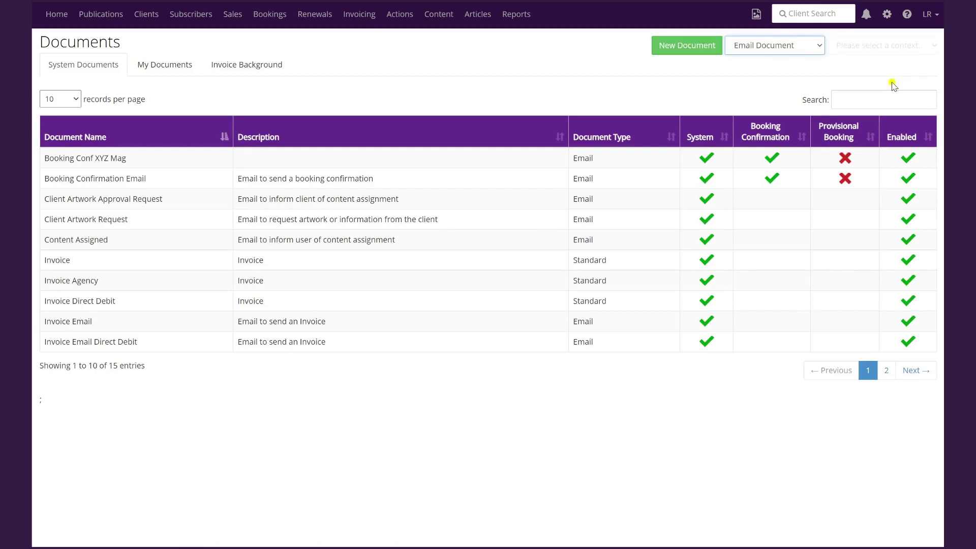
click(934, 46)
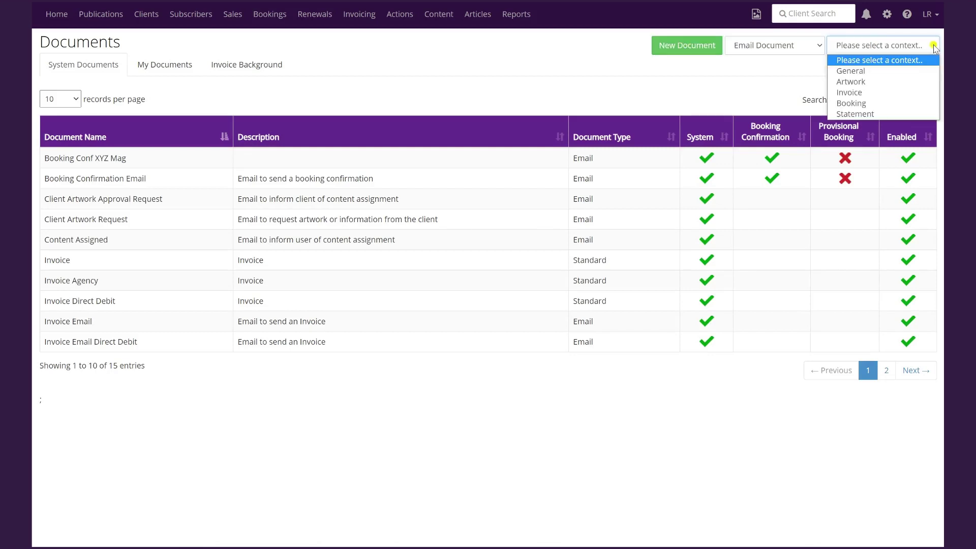
click(872, 71)
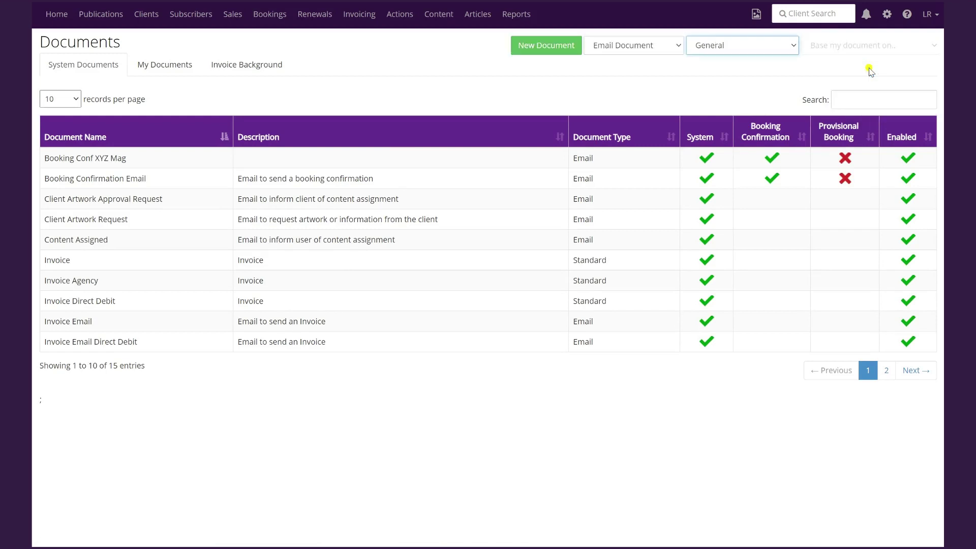
click(936, 46)
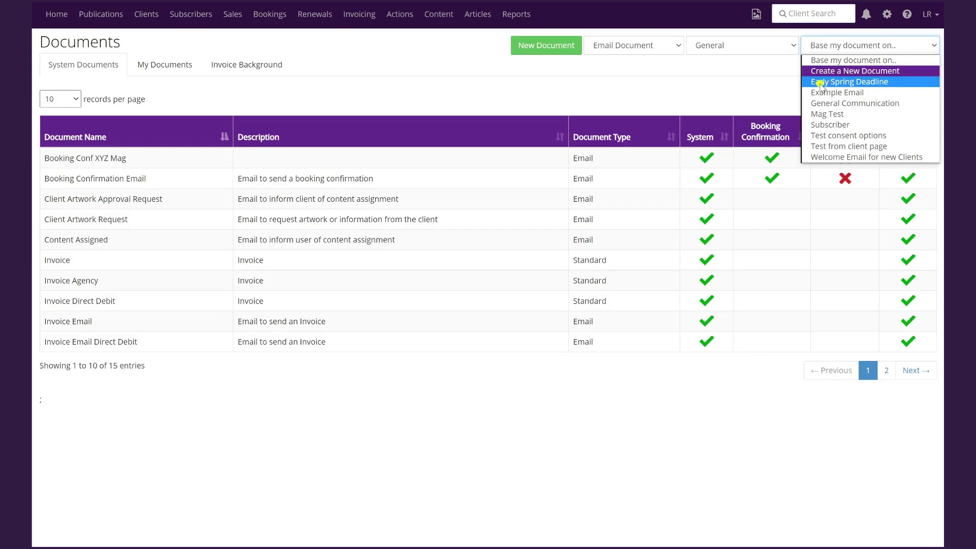
click(861, 83)
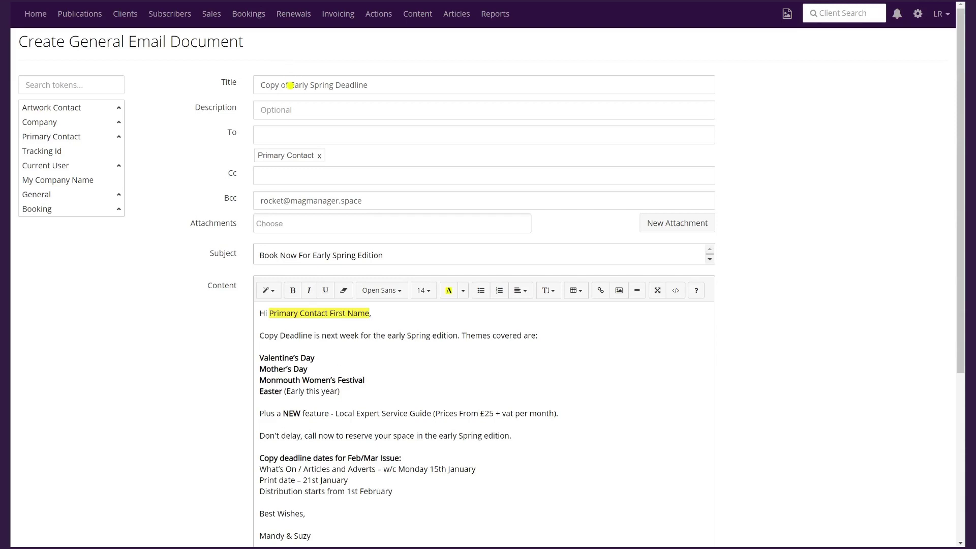
Retitle the copy 'Early Summer Deadline' by removing 'Copy of ' and changing Spring to Summer.
drag(290, 86, 237, 87)
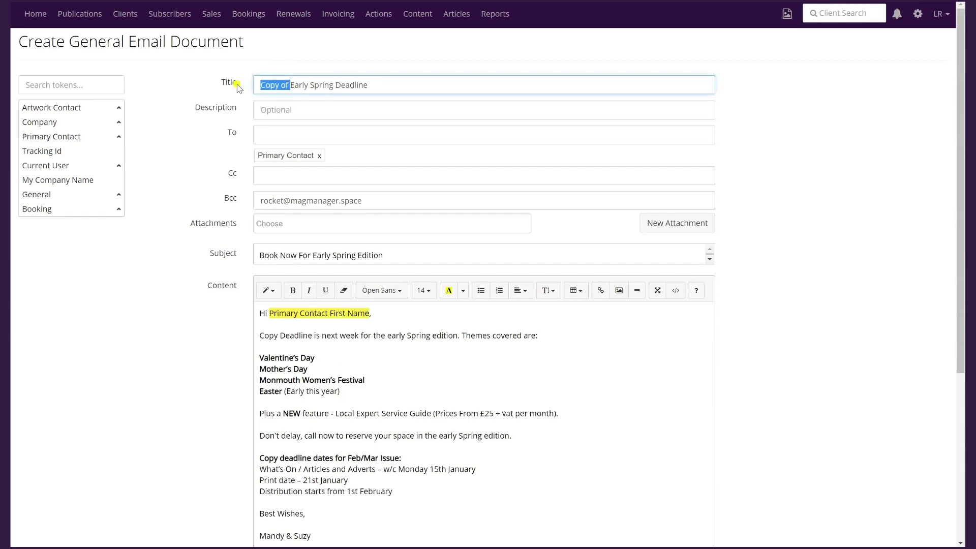
key(BackSpace)
drag(304, 85, 288, 85)
text(ummer)
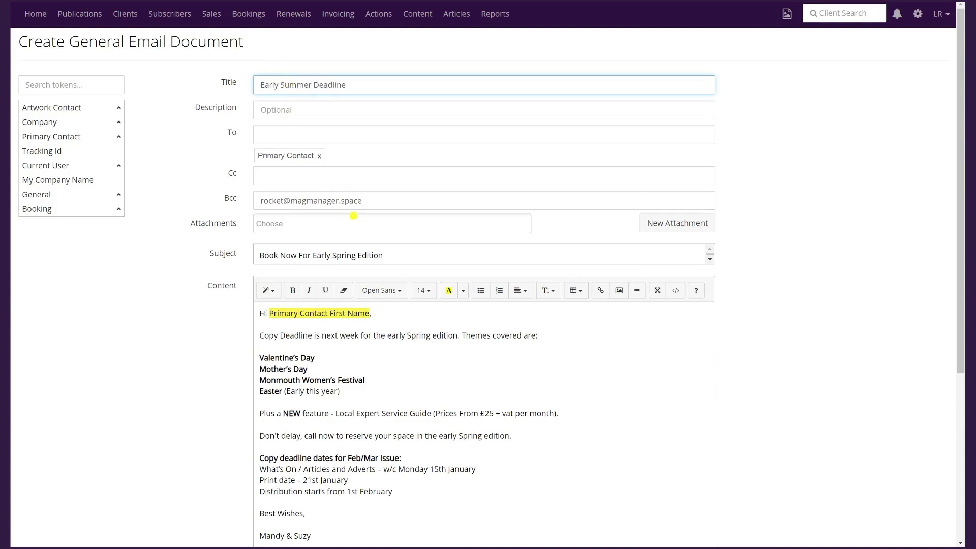
Change the subject to 'Book Now For Early Summer Edition' and review the template body.
drag(355, 256, 336, 256)
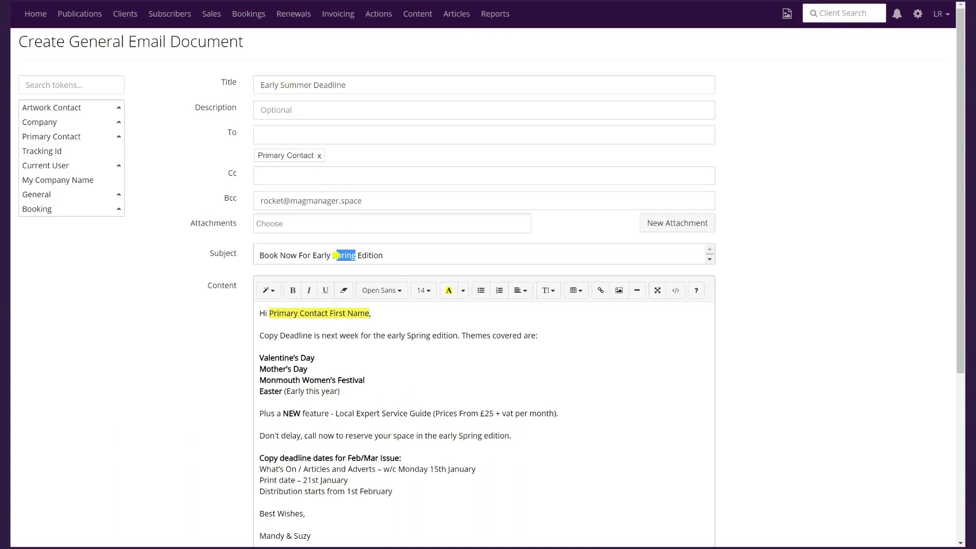
text(ummer)
scroll(434, 336, down, 3)
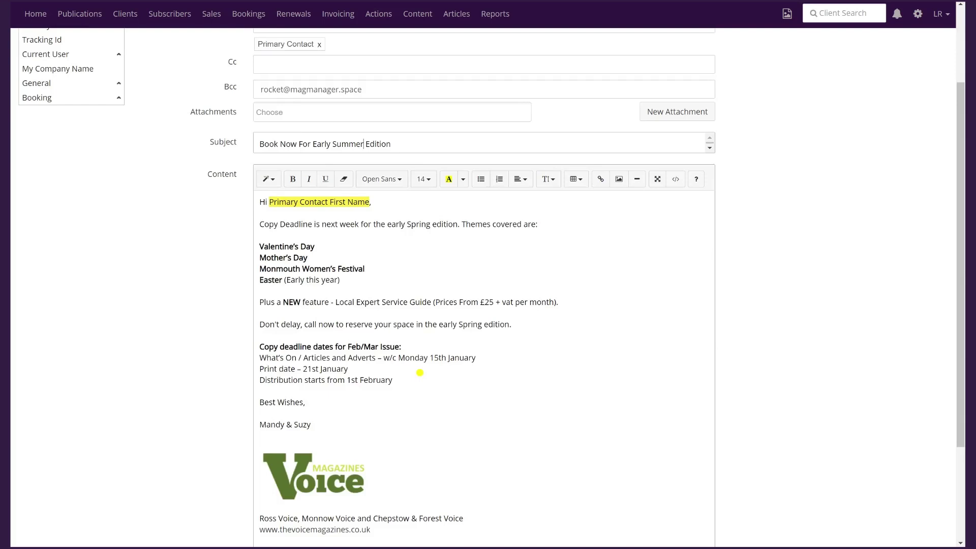
scroll(420, 373, down, 3)
scroll(419, 373, up, 3)
scroll(419, 372, down, 3)
scroll(420, 375, up, 6)
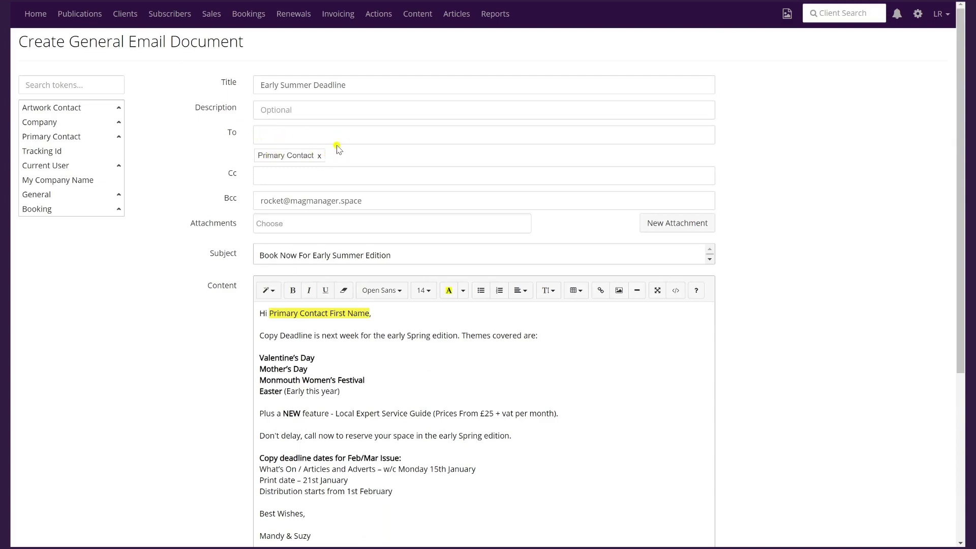
mouse_move(64, 125)
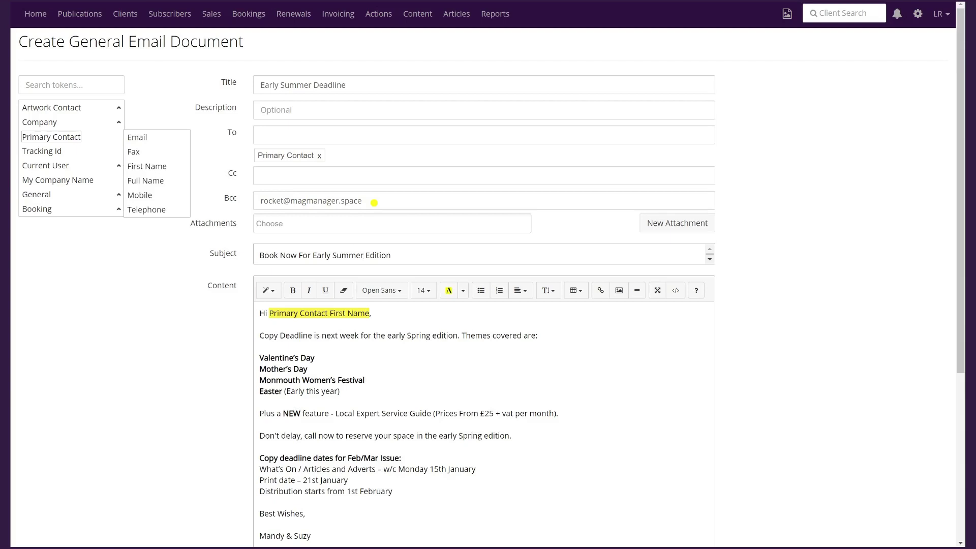
scroll(503, 364, down, 5)
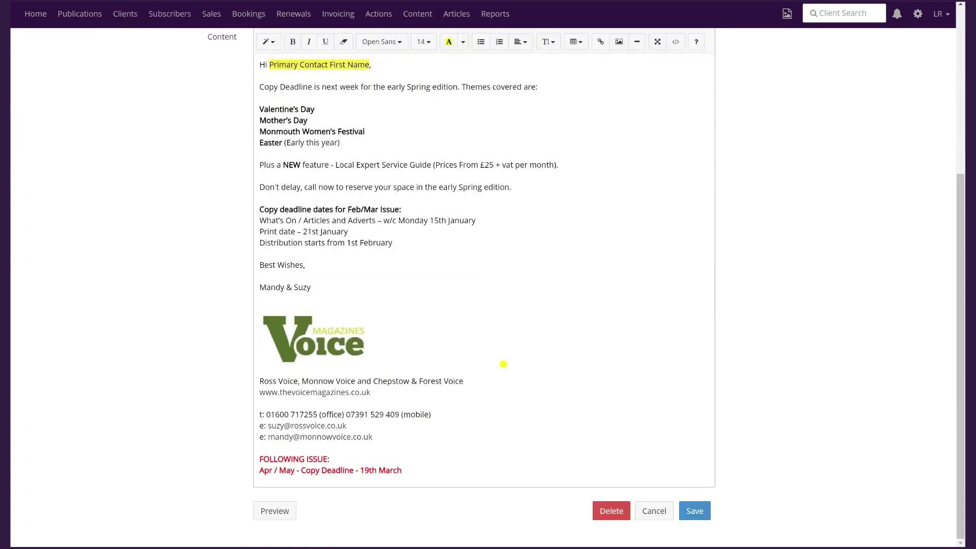
Save the Early Summer Deadline template and go to the March 2020 Renewals page.
click(703, 514)
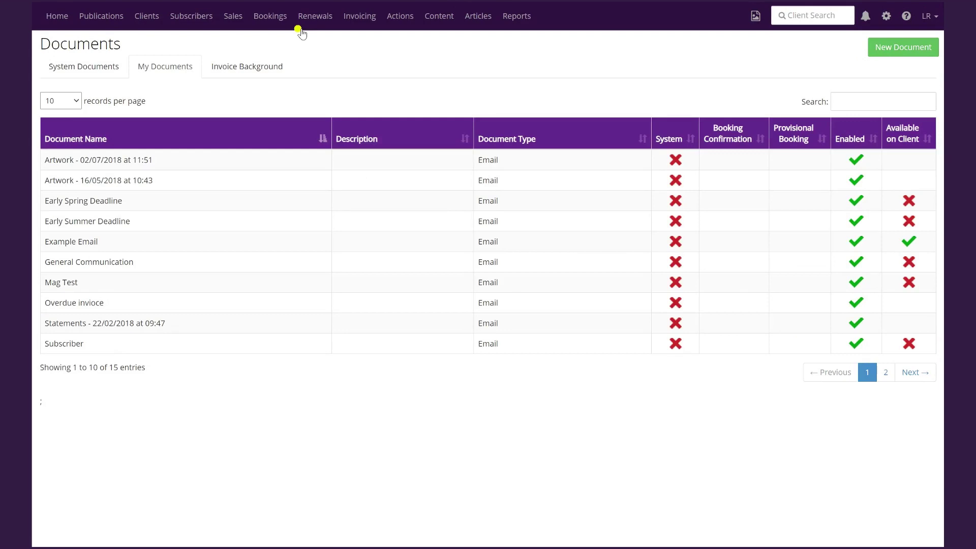
click(317, 19)
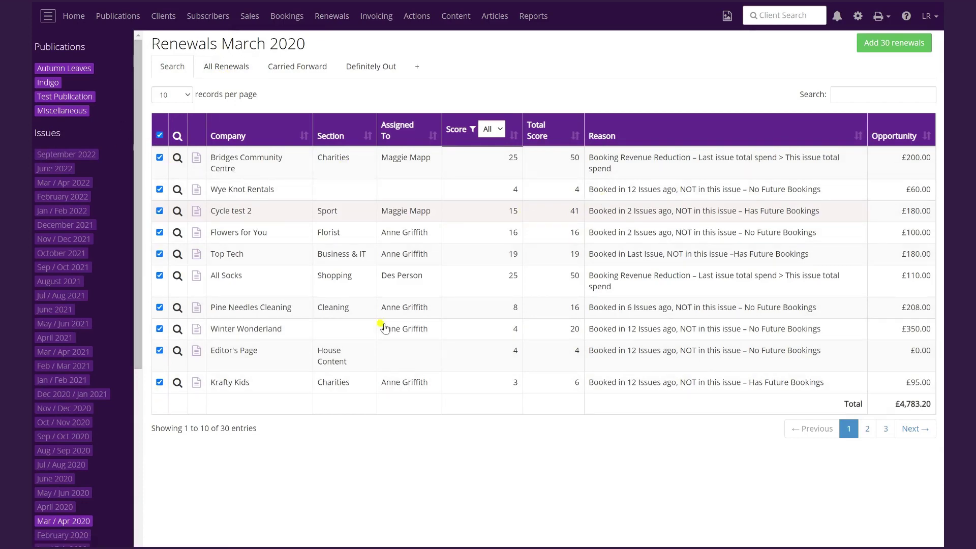
Switch to All Renewals and toggle Current Amount so all 30 March 2020 renewals show.
click(891, 45)
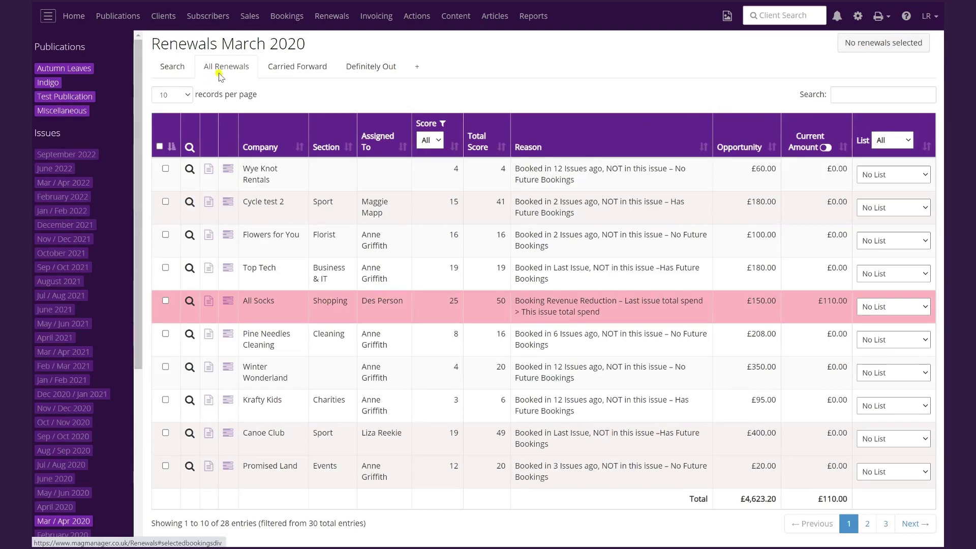
click(173, 69)
click(214, 72)
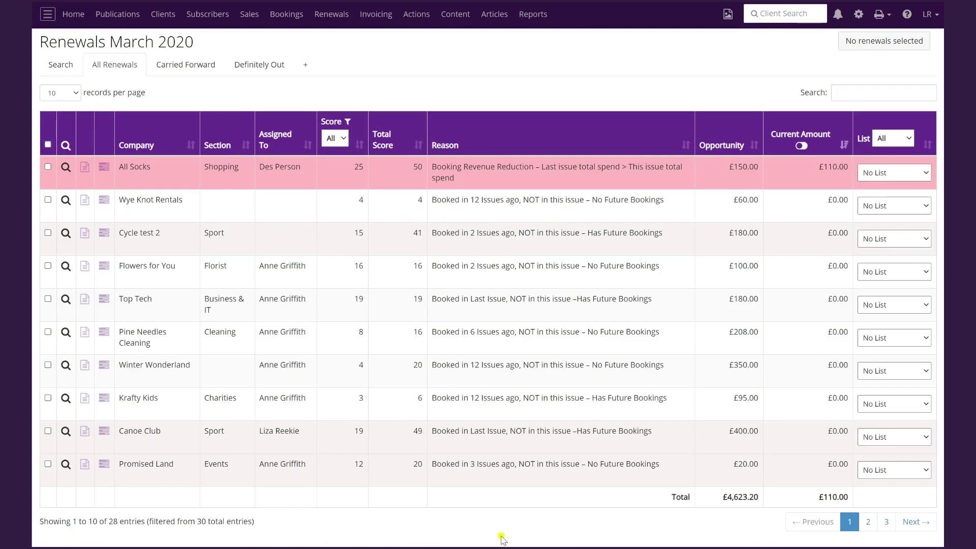
click(801, 146)
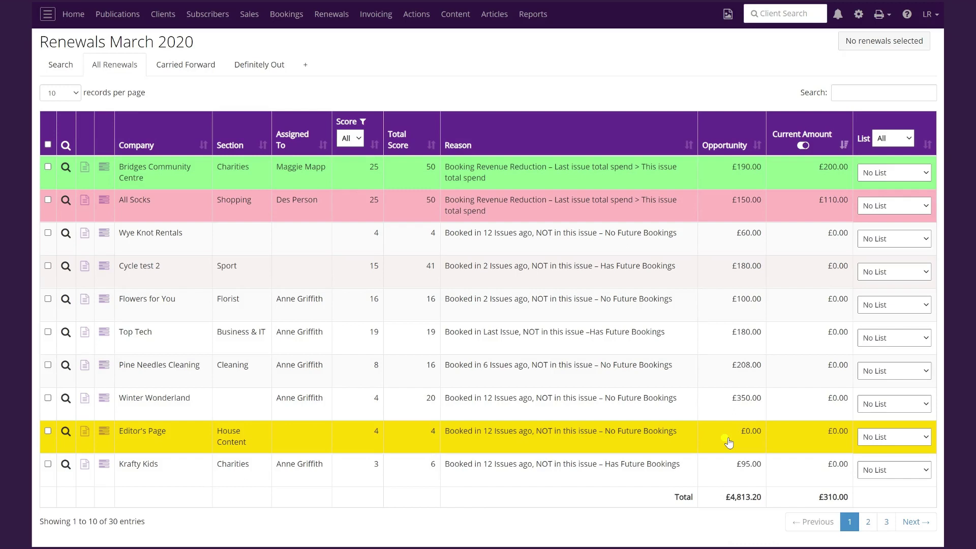
click(808, 147)
click(808, 147)
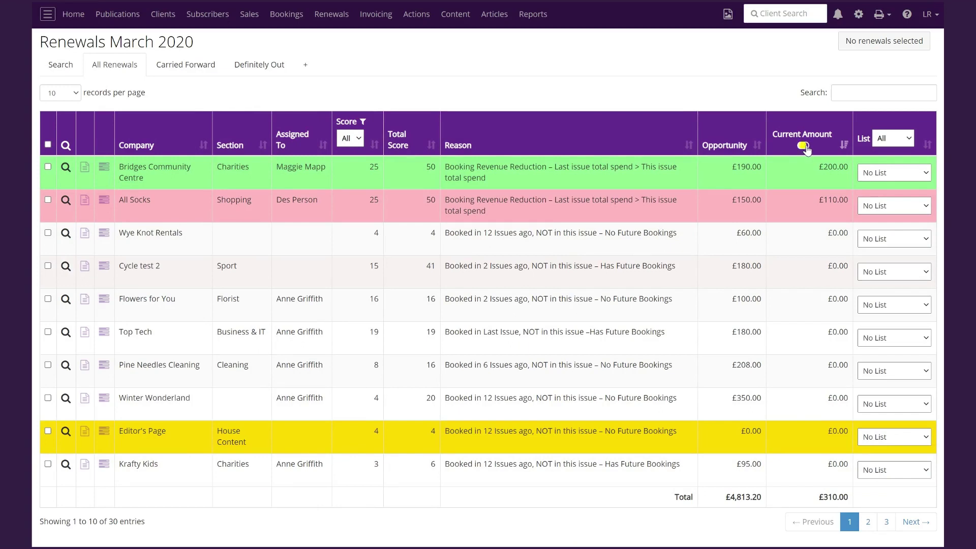
Filter to the 28 renewal clients, select them all, and start a bulk email to them.
click(806, 148)
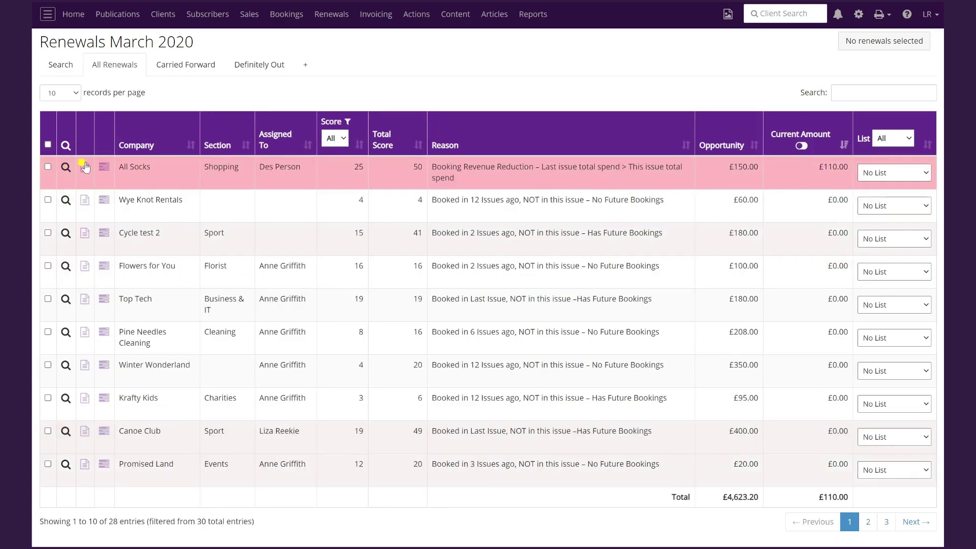
click(48, 167)
click(48, 200)
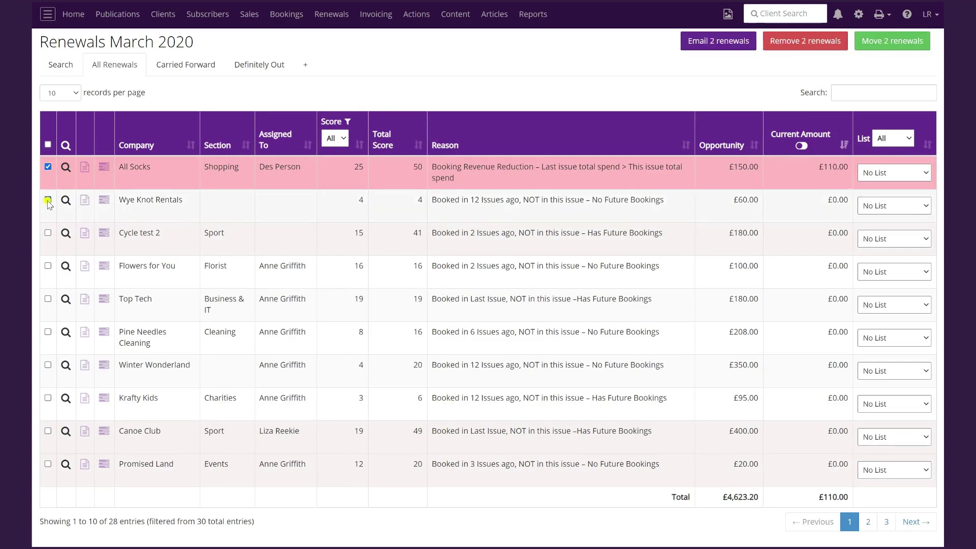
click(47, 233)
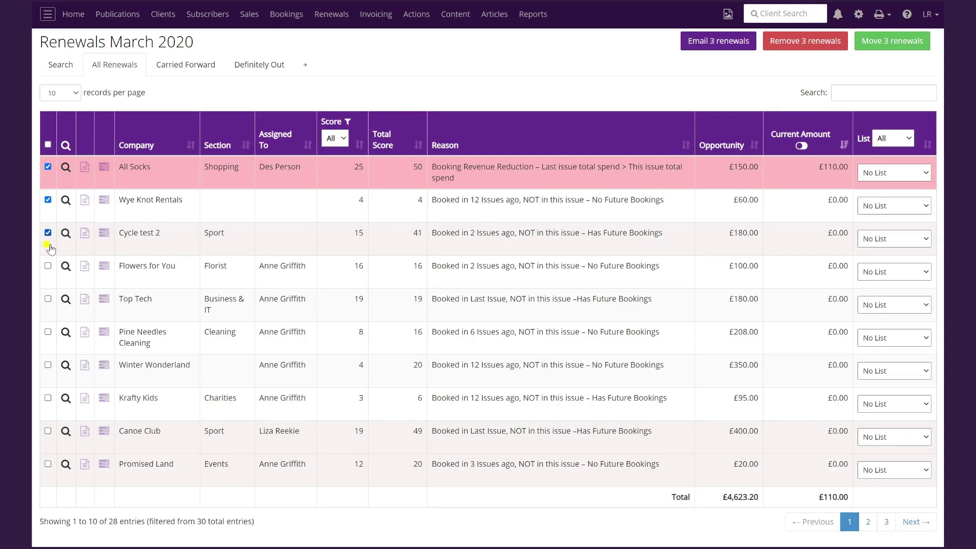
click(49, 146)
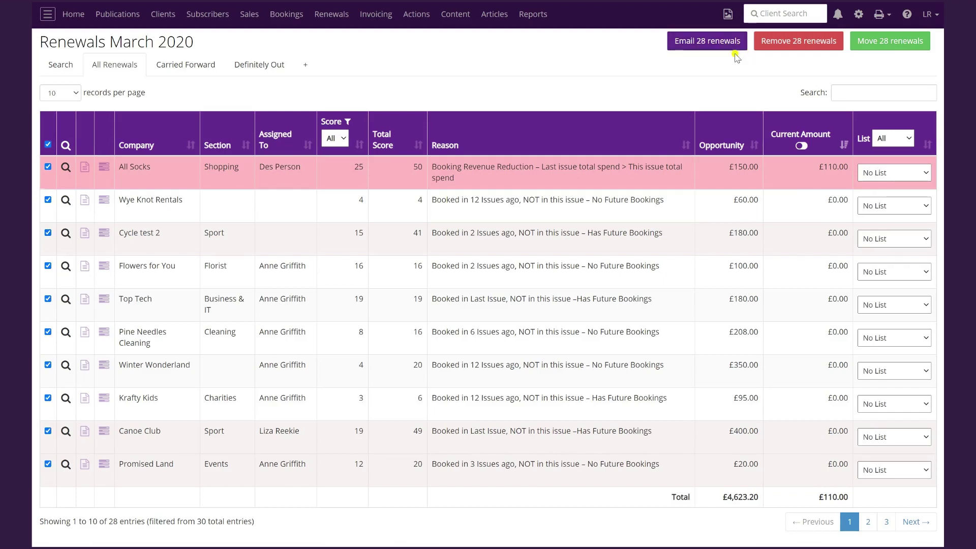
click(717, 44)
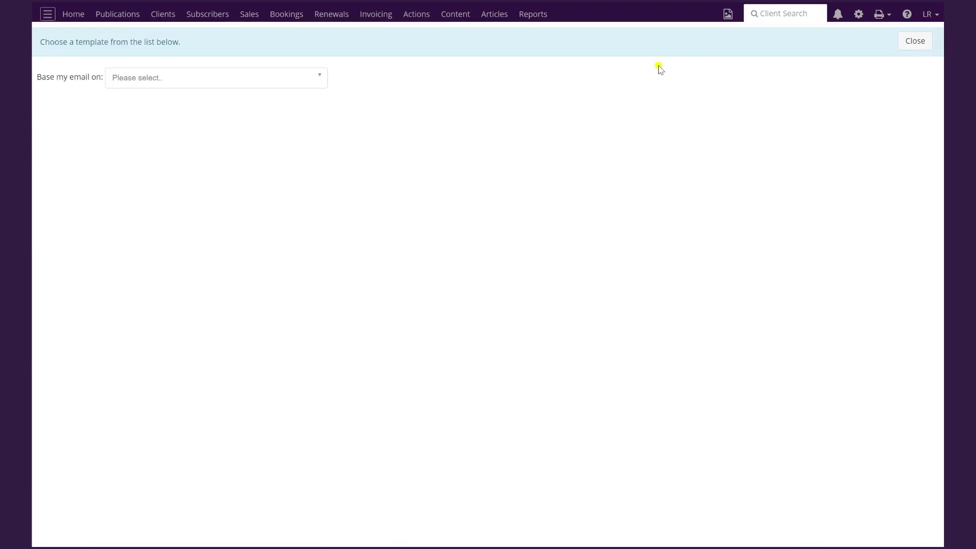
Choose Early Summer Deadline in 'Base my email on' to load its subject and content.
click(319, 78)
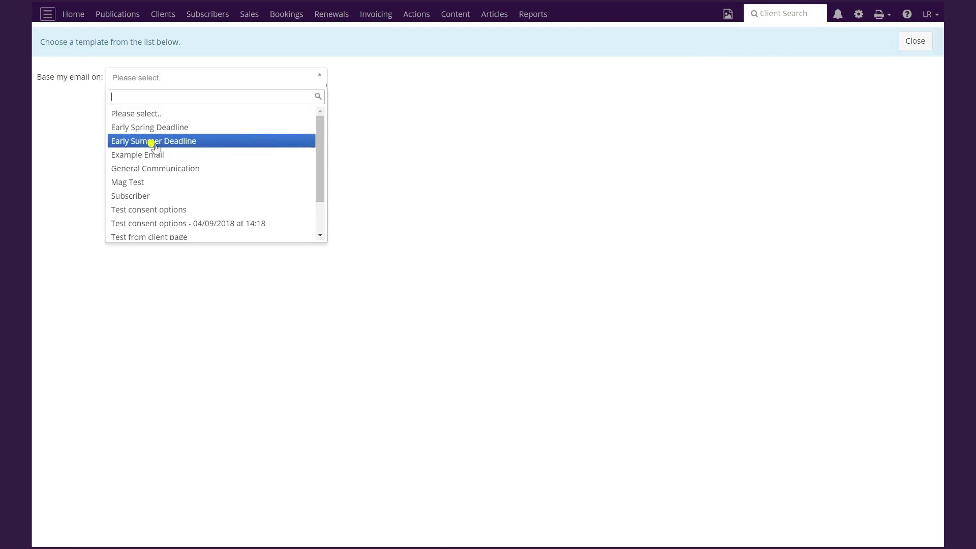
click(189, 144)
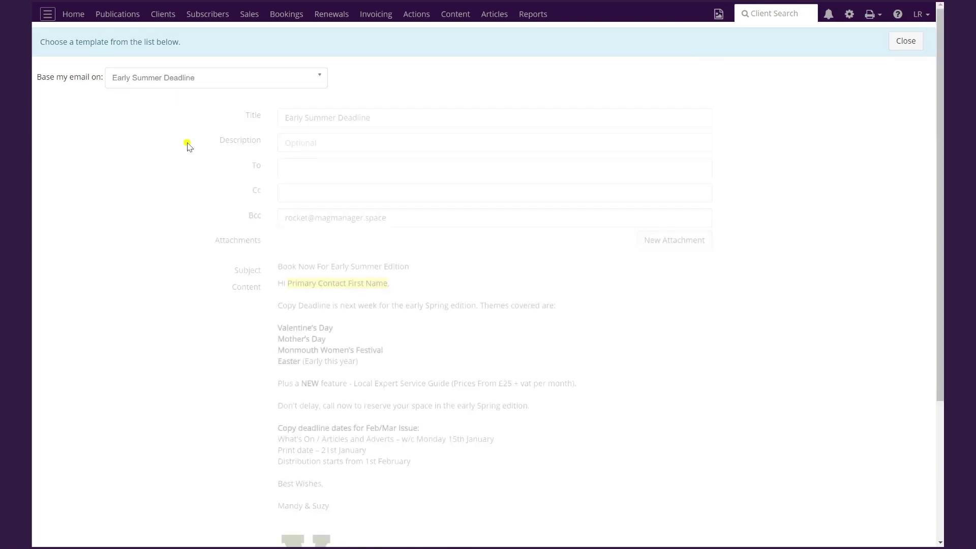
scroll(609, 148, down, 1)
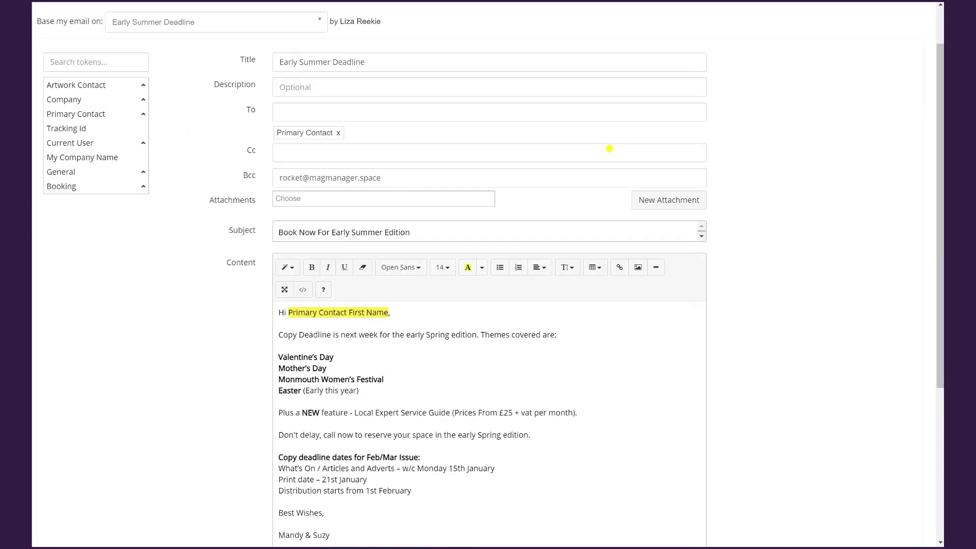
scroll(610, 148, down, 4)
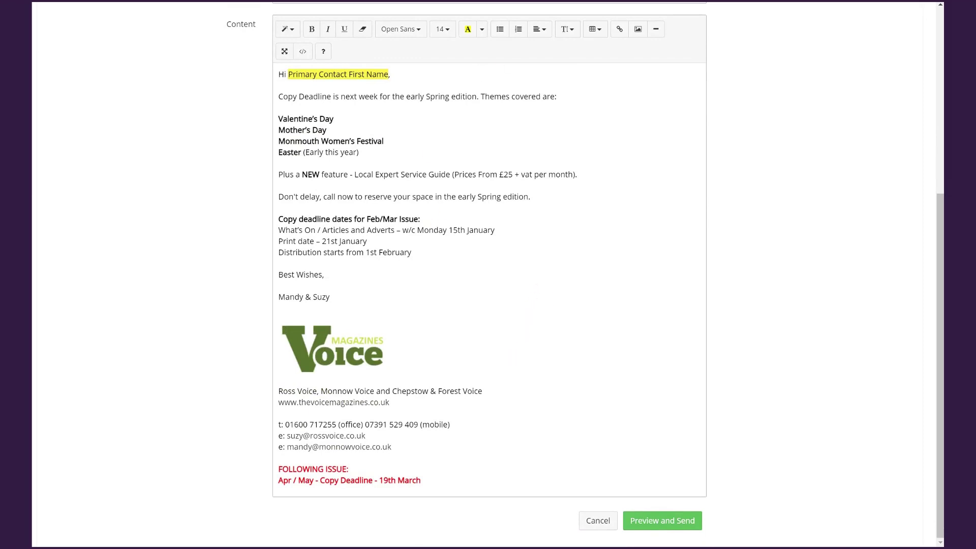
Preview the first of 28 emails, subject 'Book Now For Early Summer Edition', and review it.
click(664, 529)
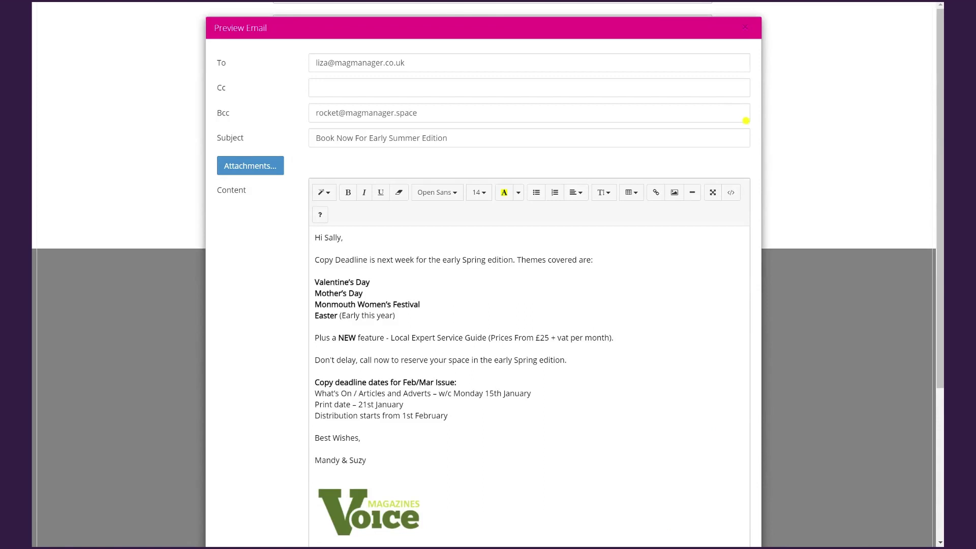
scroll(752, 123, down, 3)
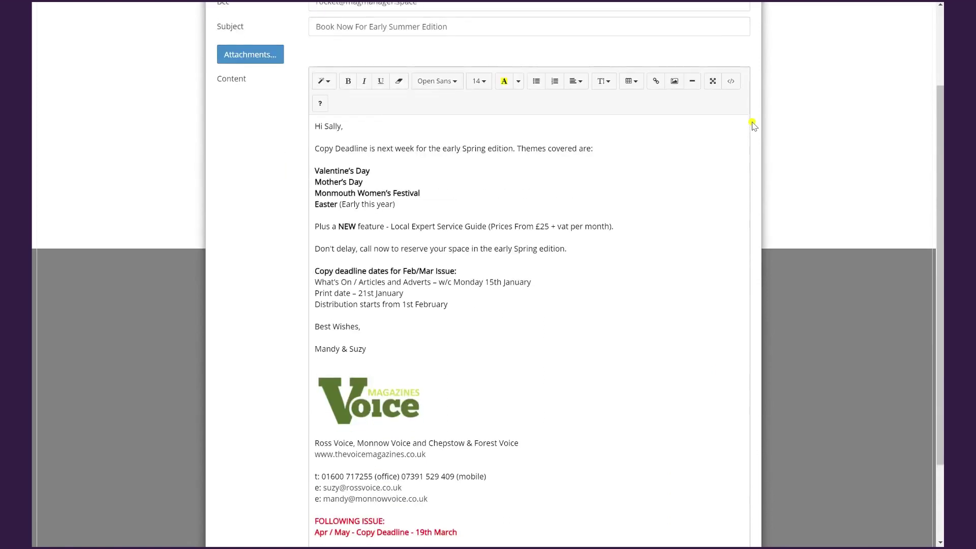
scroll(752, 123, down, 2)
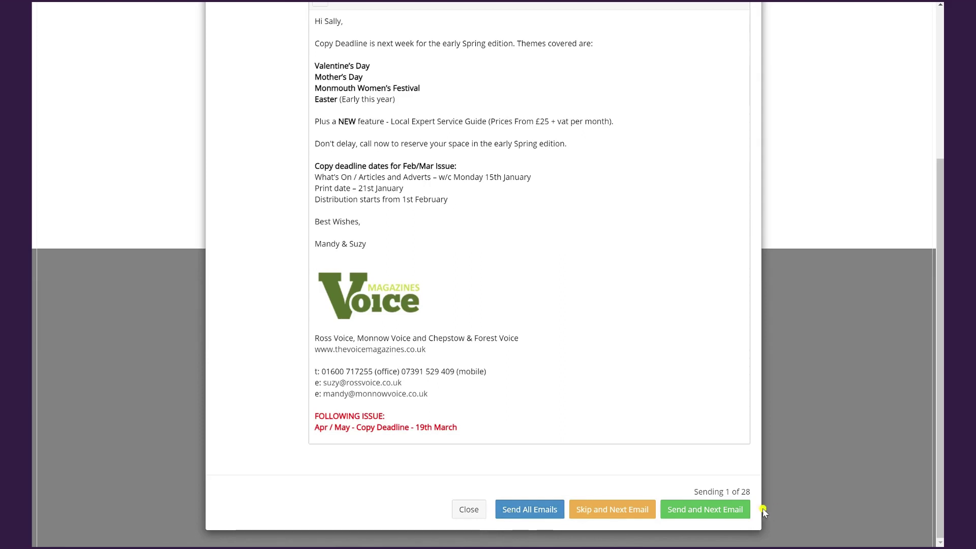
scroll(763, 511, up, 1)
scroll(762, 510, up, 3)
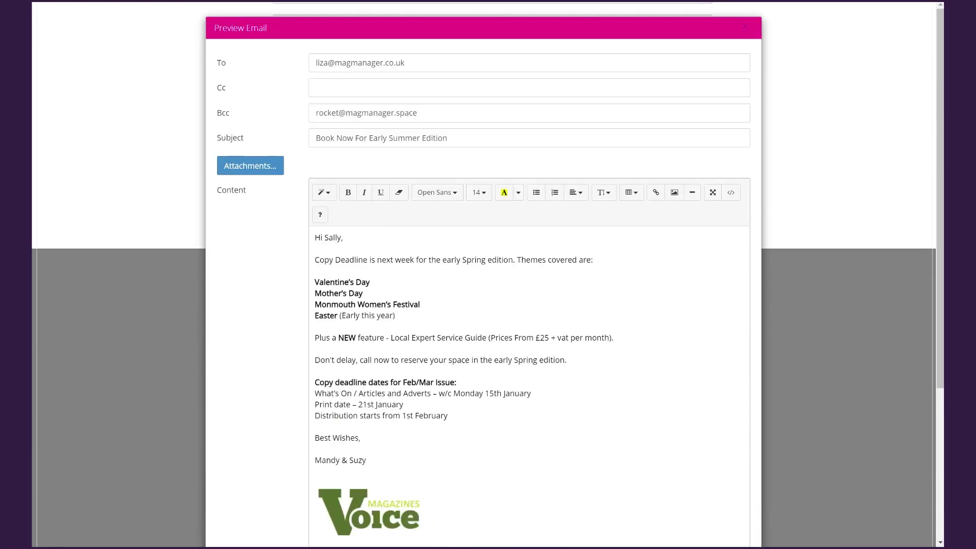
scroll(942, 414, down, 1)
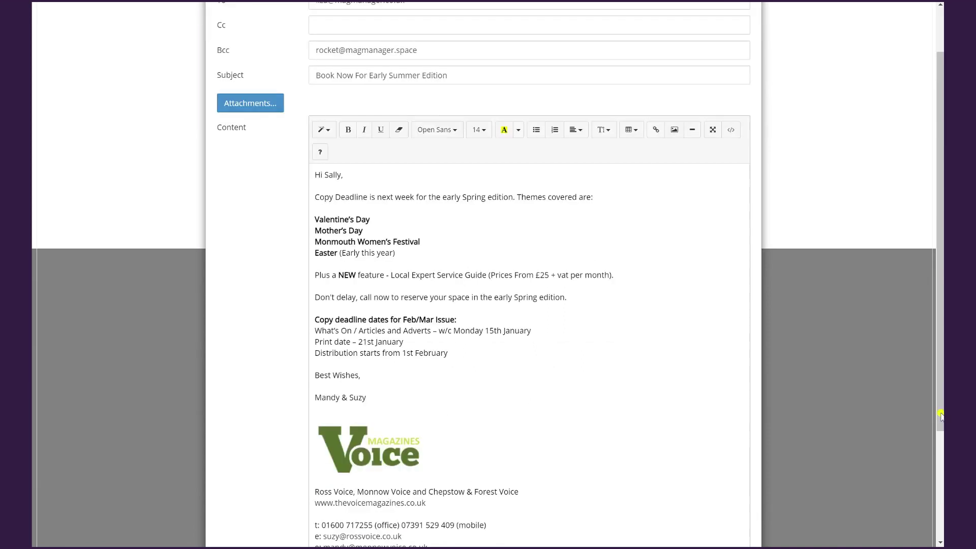